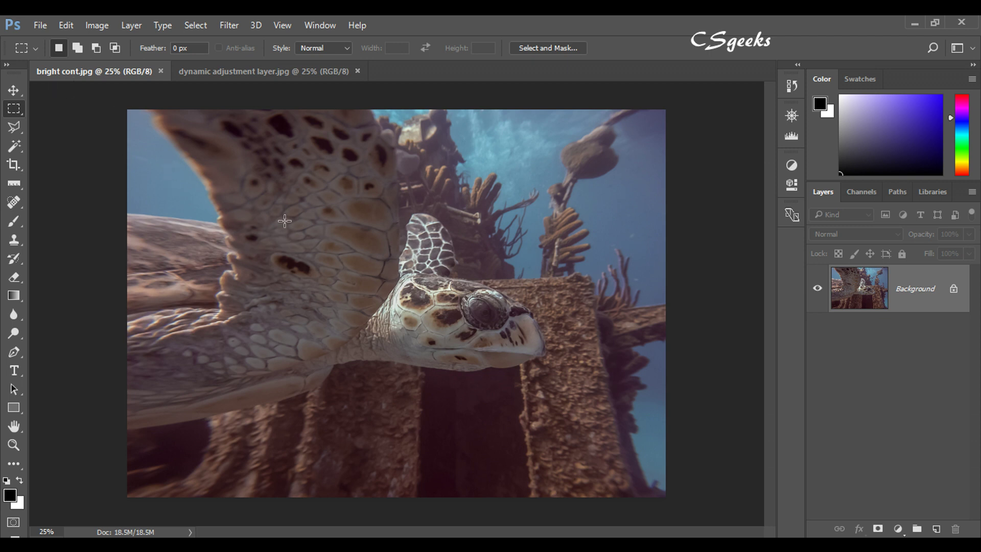
# Step: Open Brightness/Contrast for the bright cont photo and move the dialog beside the canvas
pyautogui.click(210, 73)
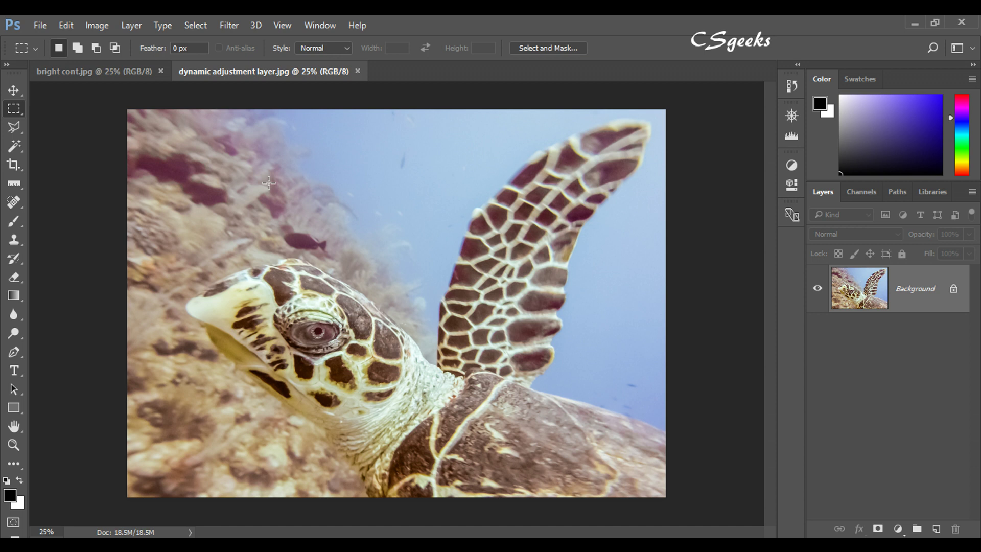
pyautogui.click(82, 71)
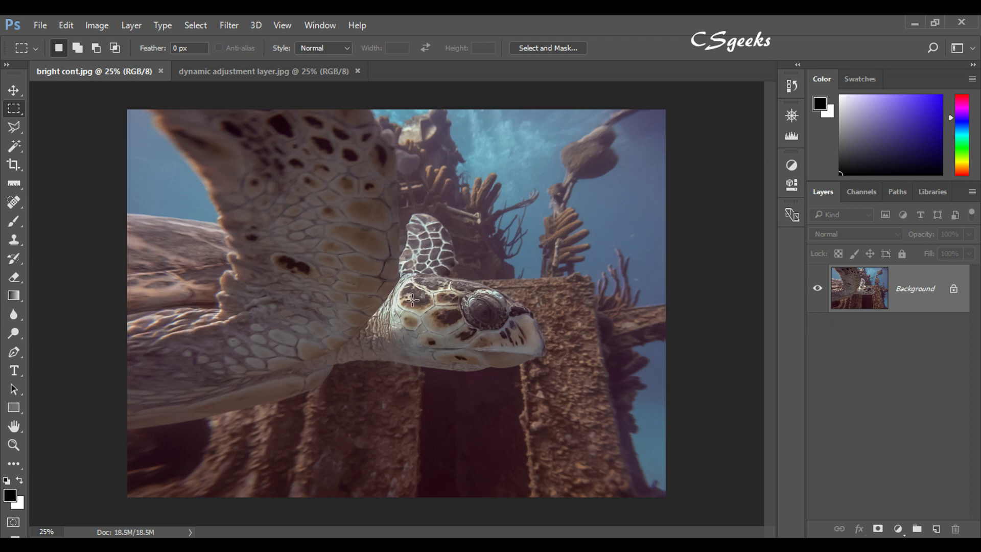
pyautogui.click(93, 31)
pyautogui.moveTo(118, 62)
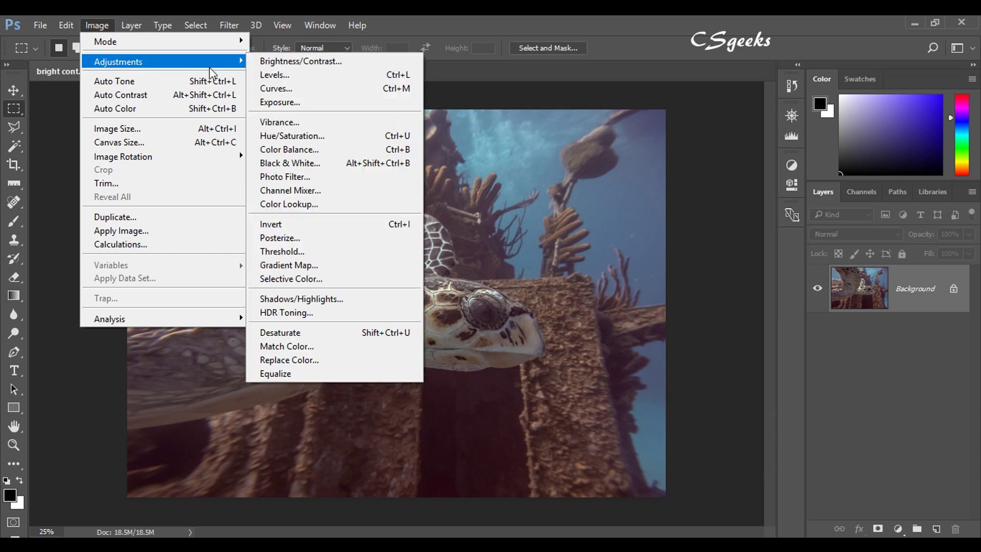
pyautogui.click(292, 61)
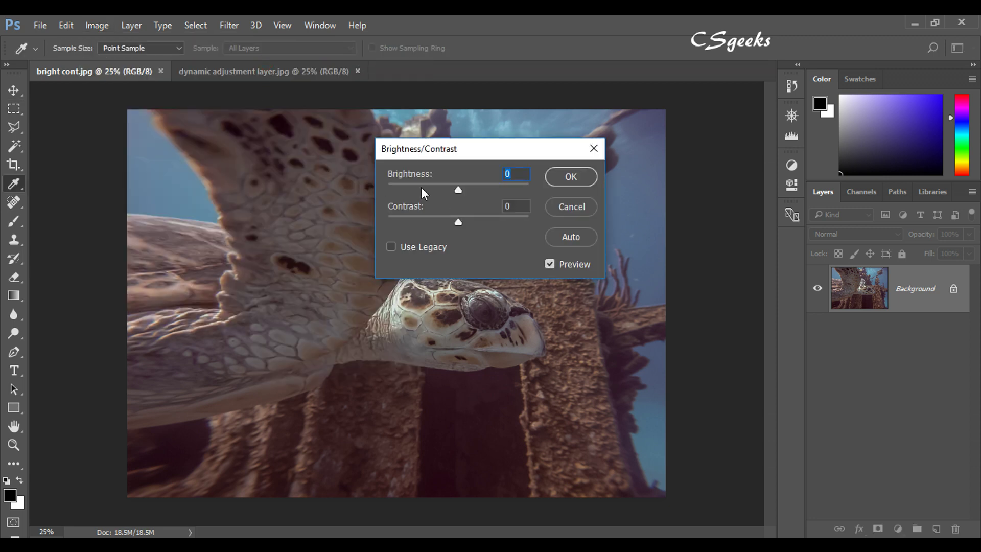
pyautogui.moveTo(485, 151); pyautogui.dragTo(675, 197)
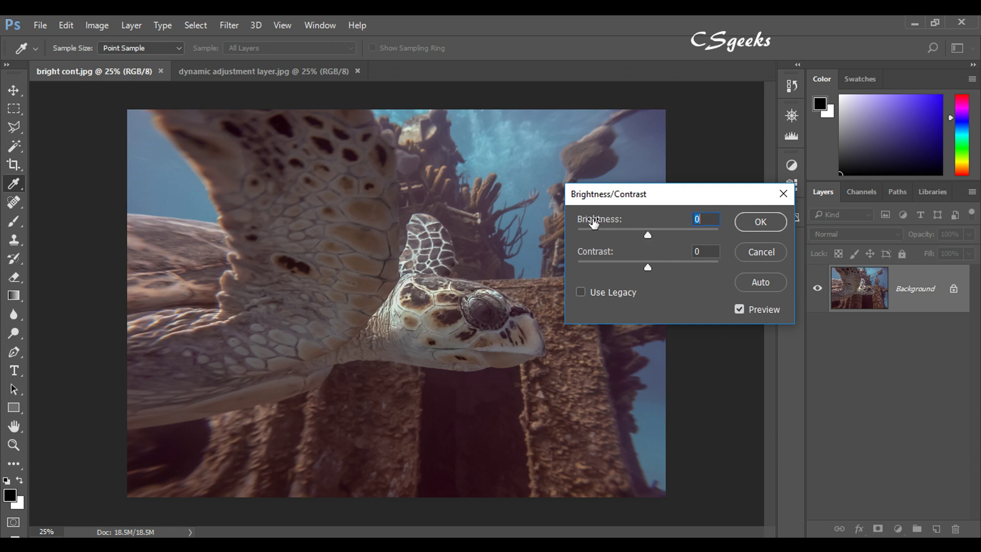
# Step: Preview Brightness 41 using the sliders and Auto, then nudge Contrast with arrow keys
pyautogui.moveTo(607, 219)
pyautogui.mouseDown()
pyautogui.moveTo(648, 221)
pyautogui.moveTo(583, 223)
pyautogui.moveTo(682, 221)
pyautogui.moveTo(577, 223)
pyautogui.mouseUp()
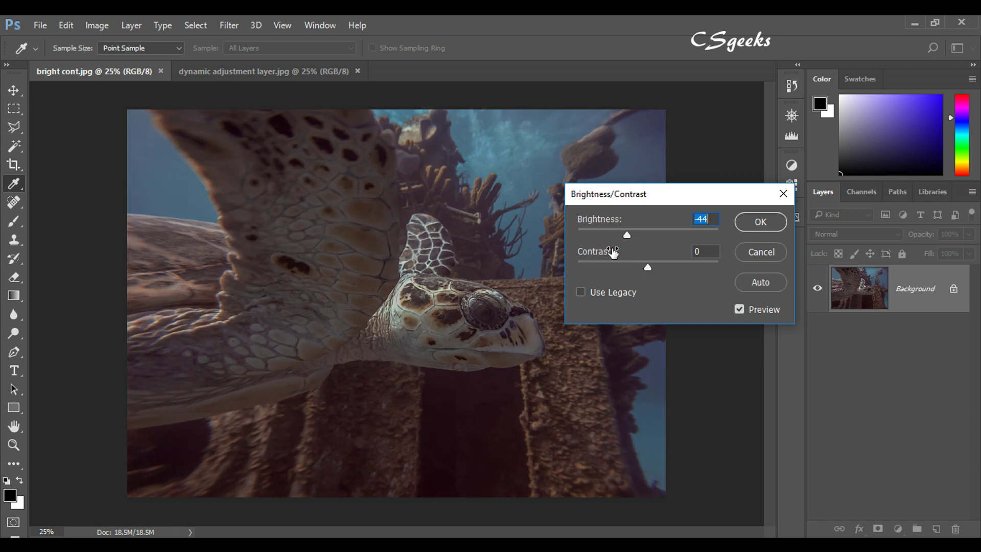
pyautogui.moveTo(621, 254)
pyautogui.mouseDown()
pyautogui.moveTo(698, 252)
pyautogui.moveTo(587, 258)
pyautogui.moveTo(637, 254)
pyautogui.mouseUp()
pyautogui.click(763, 282)
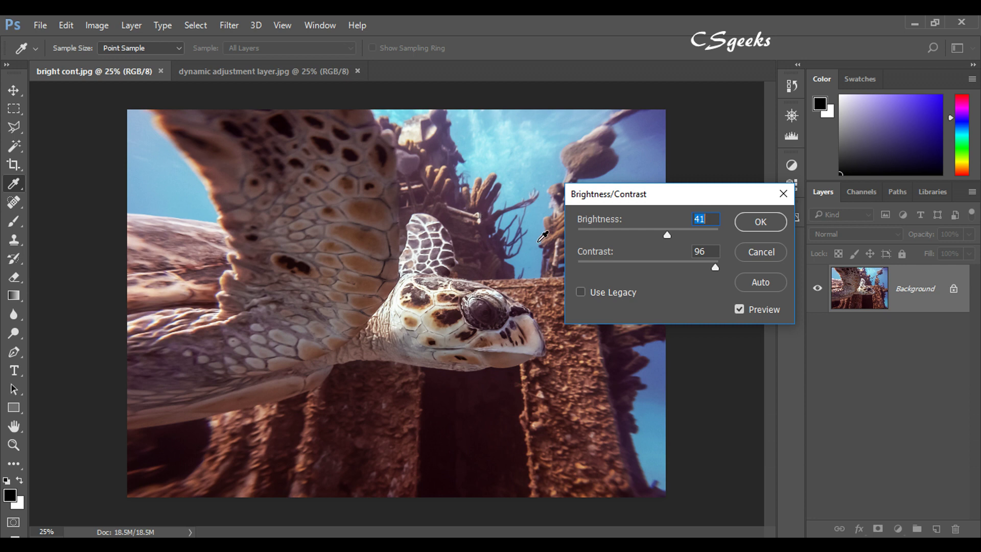
pyautogui.click(708, 253)
pyautogui.press('Up')
pyautogui.press('Up')
pyautogui.press('Up')
pyautogui.press('Up')
pyautogui.hotkey('shift', 'Down')
pyautogui.hotkey('shift', 'Down')
pyautogui.hotkey('shift', 'Down')
pyautogui.hotkey('shift', 'Down')
pyautogui.hotkey('shift', 'Down')
pyautogui.hotkey('shift', 'Down')
pyautogui.hotkey('shift', 'Down')
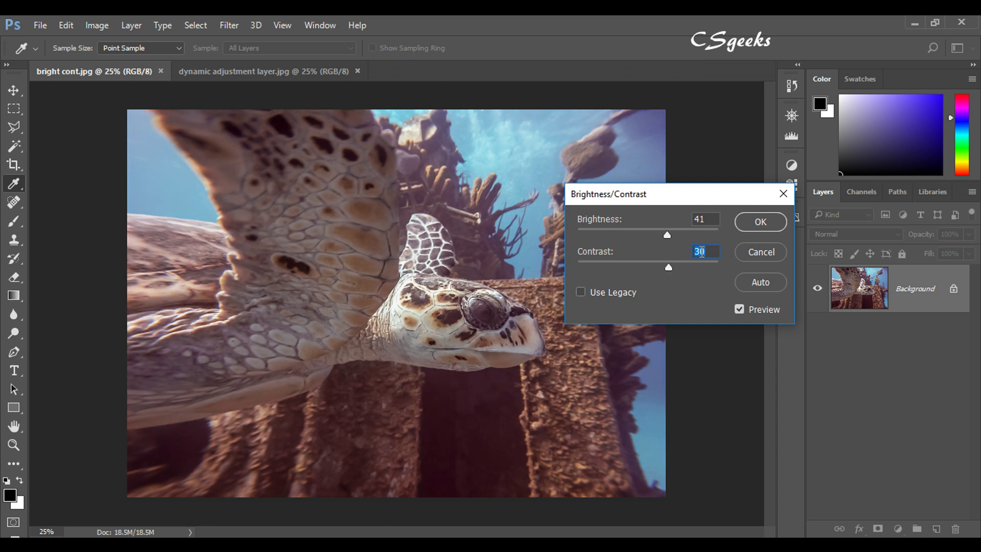
pyautogui.hotkey('shift', 'Up')
pyautogui.hotkey('shift', 'Up')
pyautogui.hotkey('shift', 'Up')
# Step: Nudge Brightness with arrow keys, then drag to Brightness -30 and Contrast 100
pyautogui.moveTo(657, 258)
pyautogui.mouseDown()
pyautogui.moveTo(640, 254)
pyautogui.moveTo(673, 252)
pyautogui.moveTo(659, 254)
pyautogui.mouseUp()
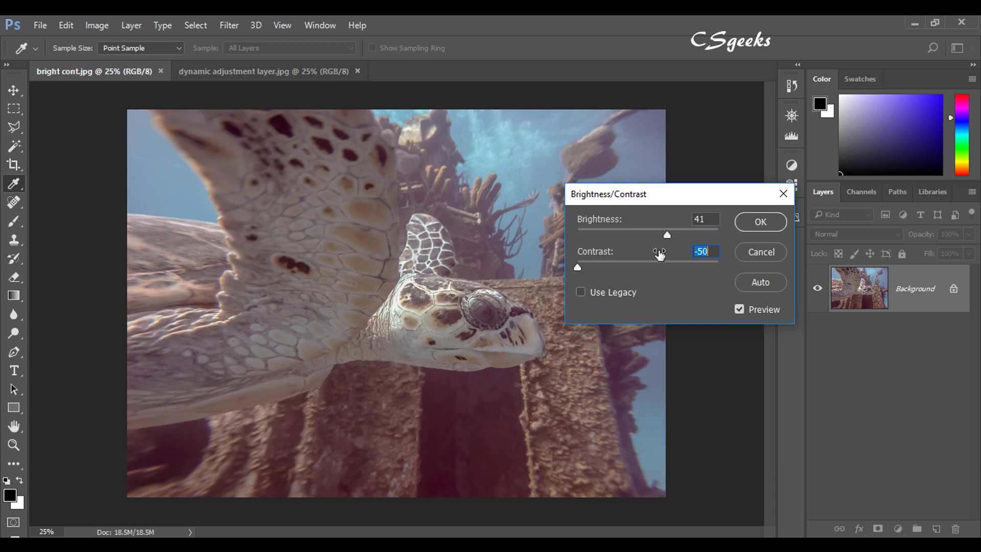
pyautogui.click(704, 218)
pyautogui.press('Up')
pyautogui.press('Up')
pyautogui.press('Up')
pyautogui.hotkey('shift', 'Up')
pyautogui.hotkey('shift', 'Up')
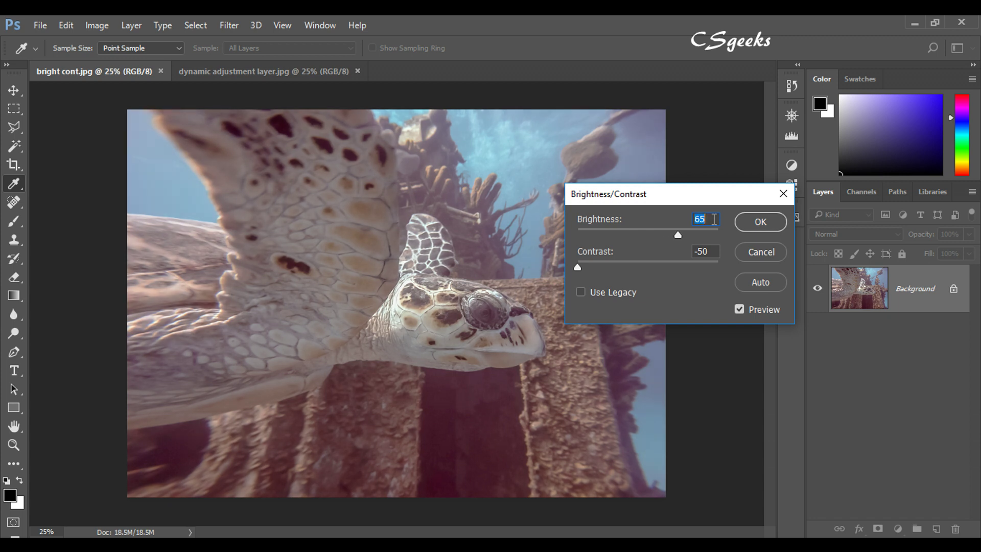
pyautogui.hotkey('shift', 'Down')
pyautogui.hotkey('shift', 'Down')
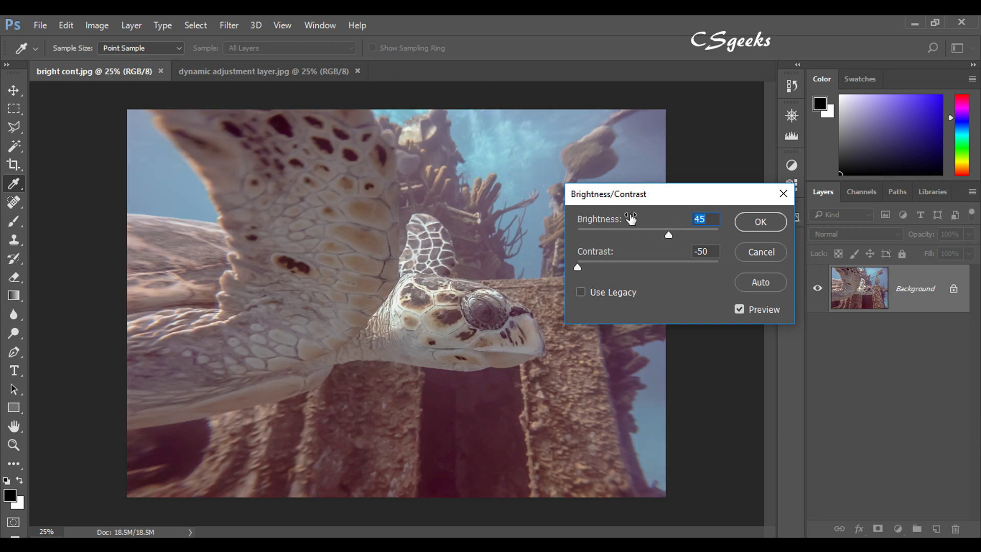
pyautogui.moveTo(634, 219)
pyautogui.mouseDown()
pyautogui.moveTo(661, 219)
pyautogui.moveTo(650, 219)
pyautogui.mouseUp()
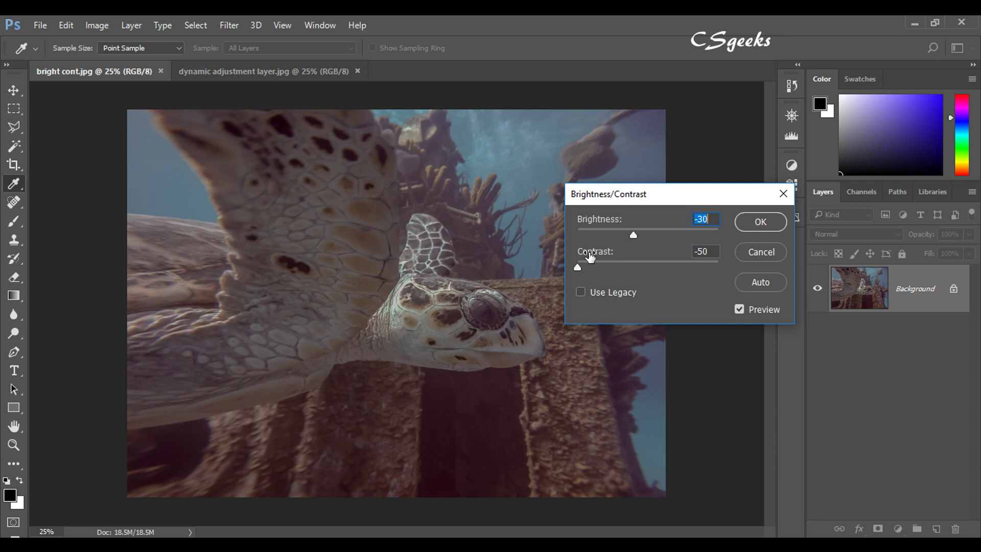
pyautogui.moveTo(578, 267); pyautogui.dragTo(722, 267)
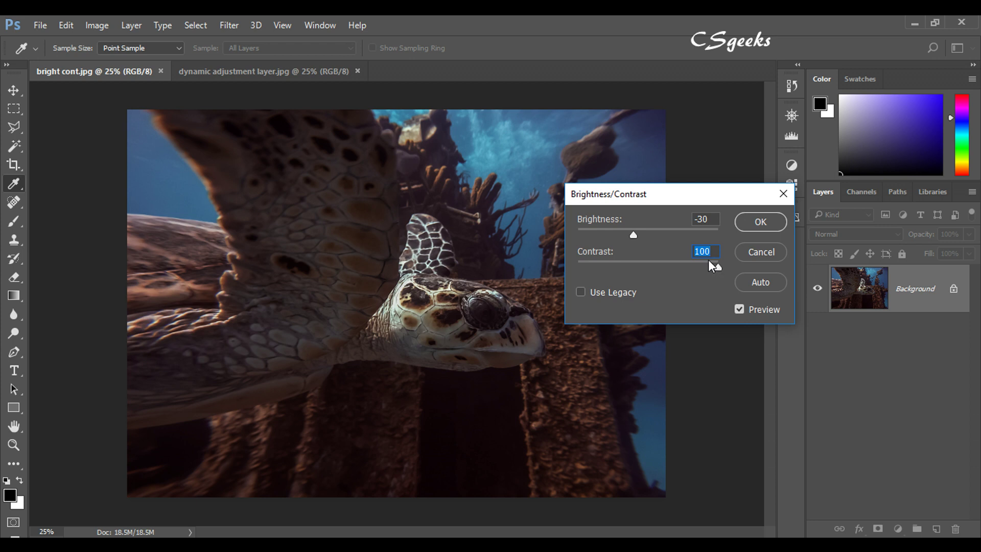
# Step: Drag Brightness up to 34 with Contrast at 100 and confirm with OK
pyautogui.click(634, 233)
pyautogui.moveTo(636, 232); pyautogui.dragTo(664, 235)
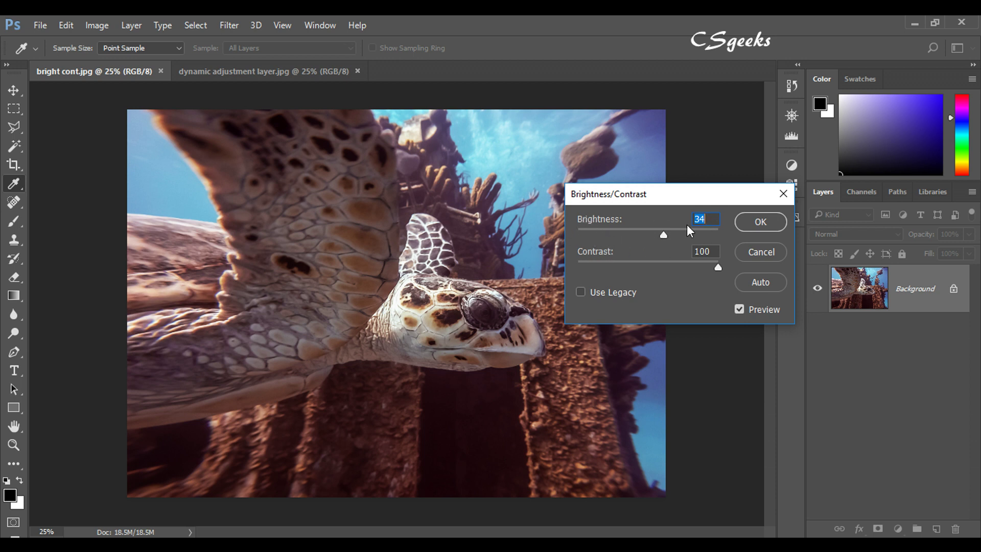
pyautogui.click(747, 222)
pyautogui.press('m')
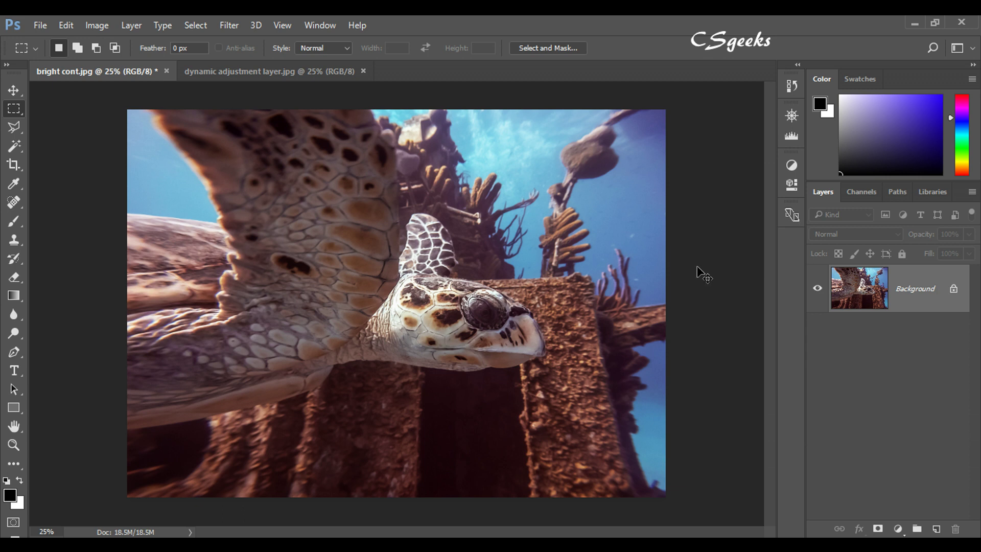
# Step: Undo and redo the Brightness/Contrast adjustment to compare before and after
pyautogui.hotkey('ctrl', 'z')
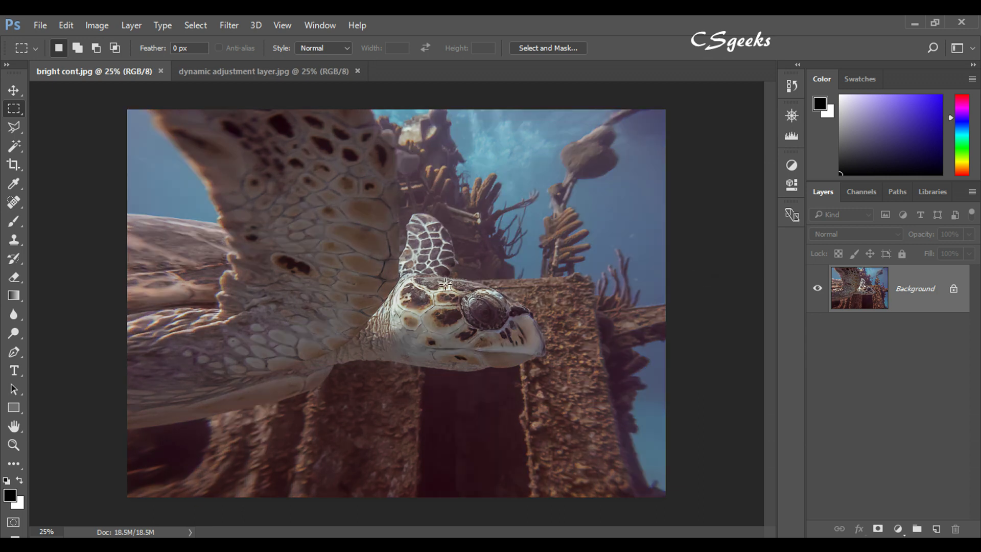
pyautogui.hotkey('ctrl', 'z')
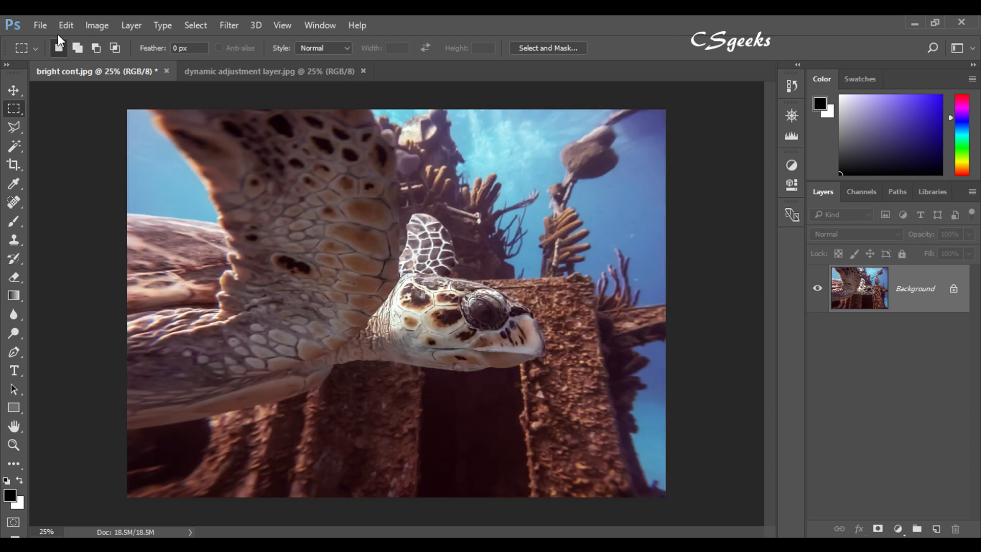
pyautogui.click(41, 25)
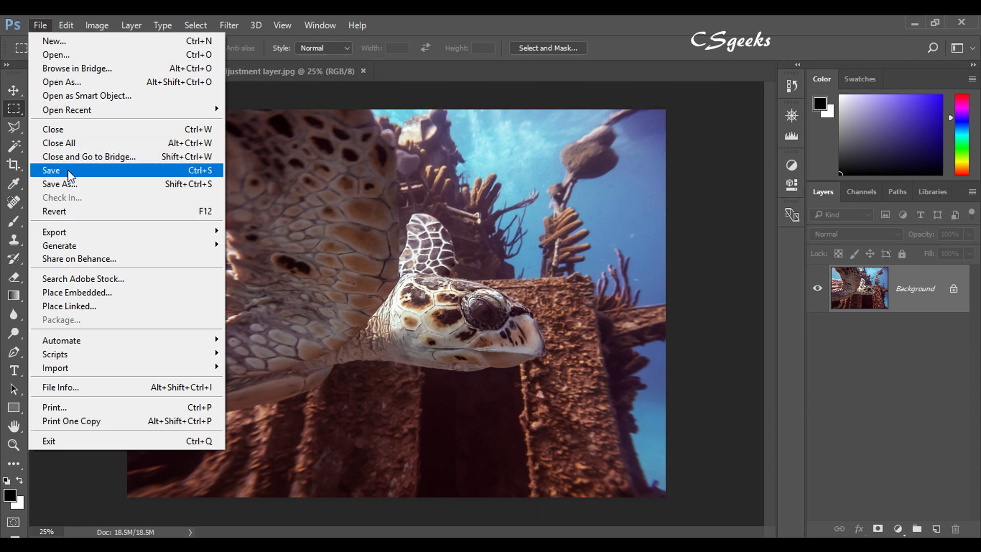
# Step: Open Save As for the adjusted photo, named bright cont in JPEG format
pyautogui.click(314, 201)
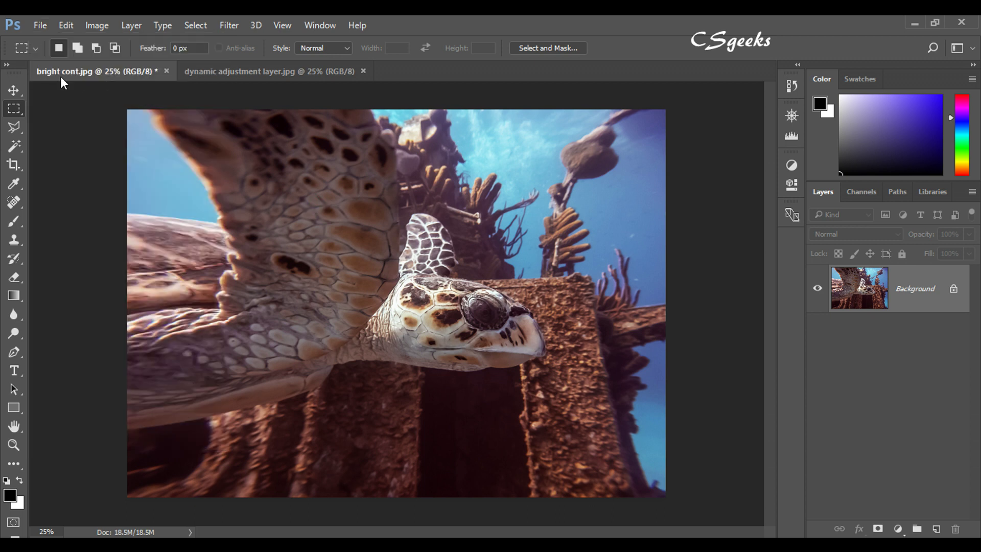
pyautogui.click(37, 29)
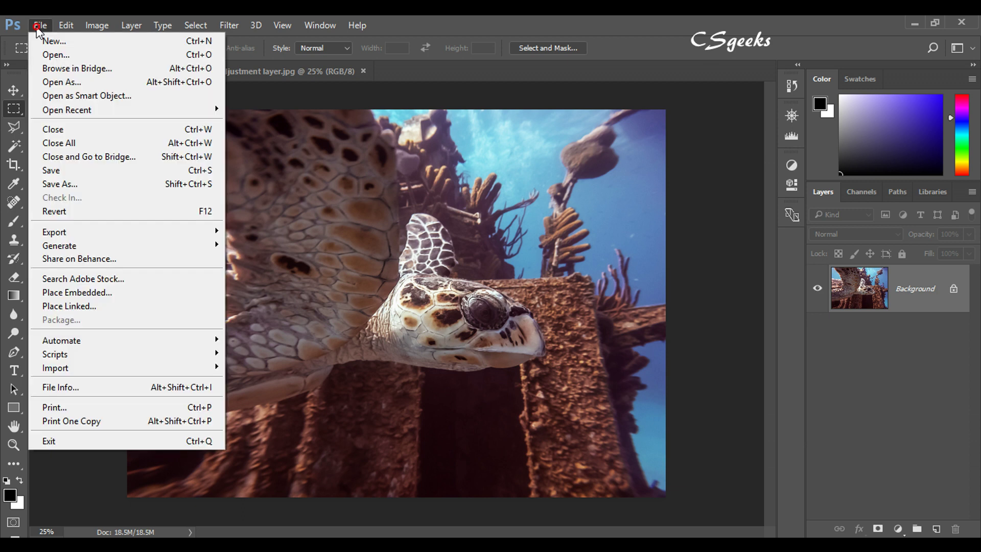
pyautogui.click(62, 180)
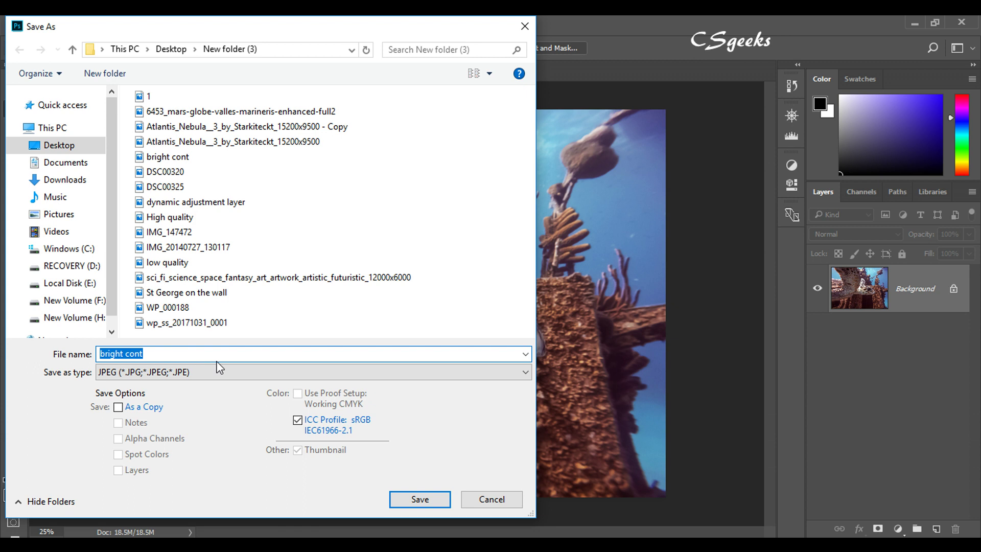
# Step: Decline replacing bright cont.jpg and save the JPEG under the name 12
pyautogui.click(425, 500)
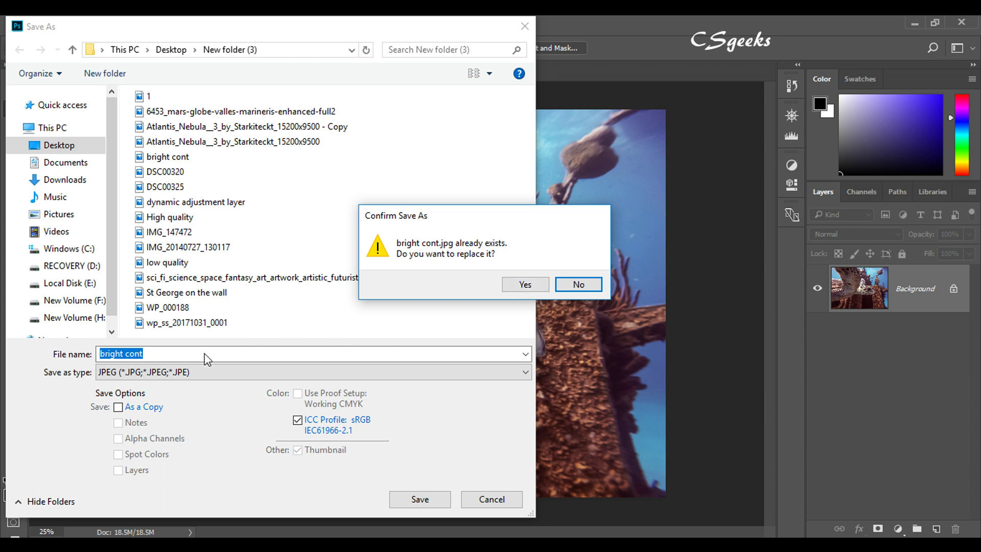
pyautogui.click(162, 353)
pyautogui.click(578, 285)
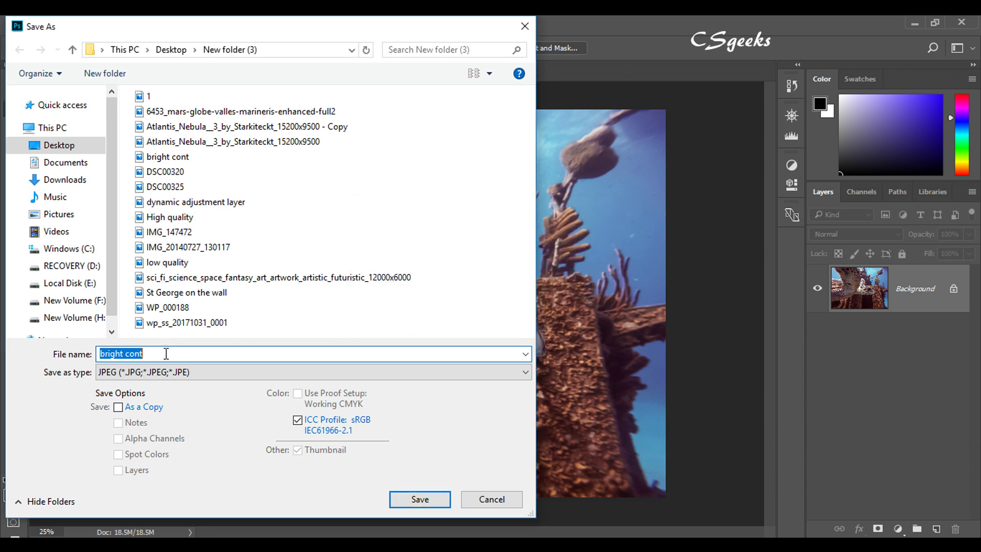
pyautogui.write('12')
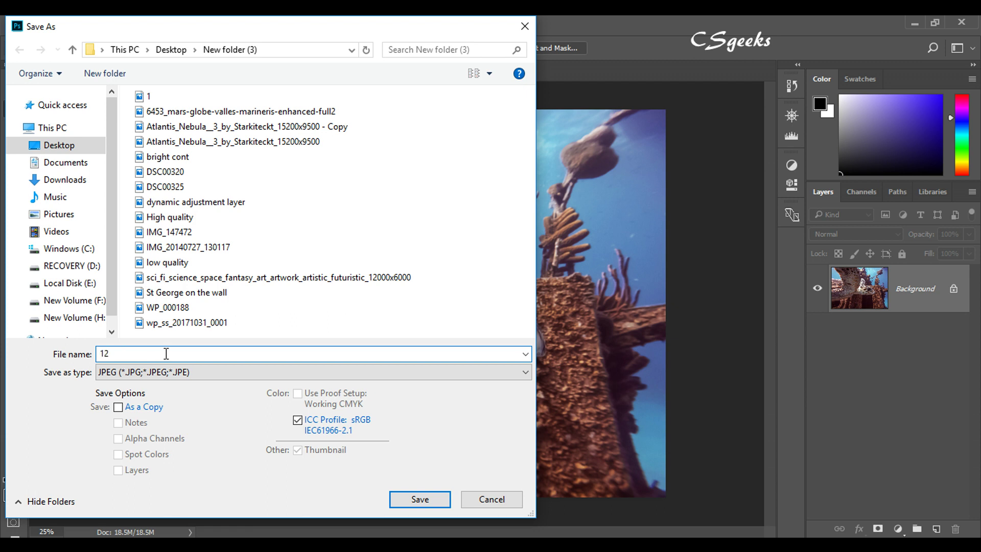
pyautogui.click(419, 499)
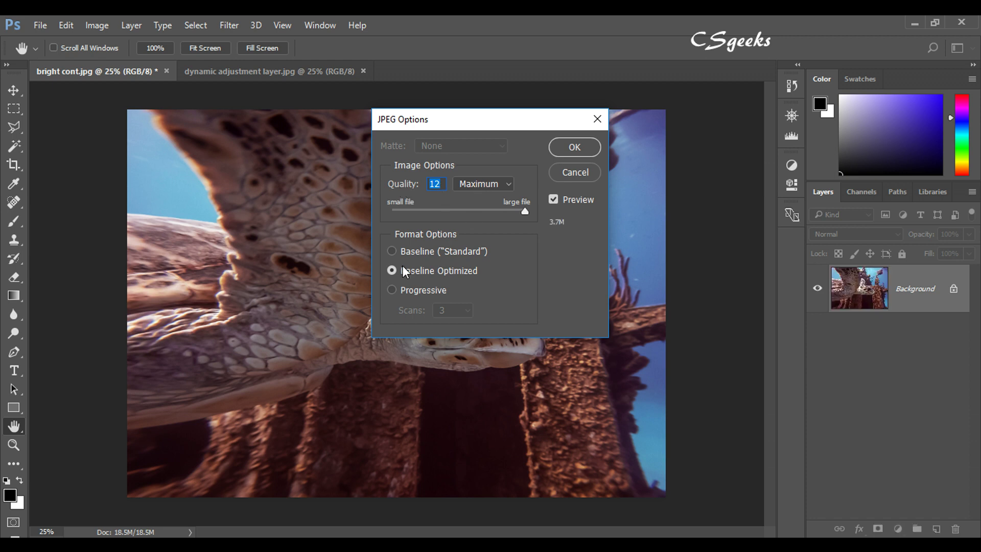
# Step: Choose Baseline ("Standard") at Quality 12 Maximum and confirm the JPEG options
pyautogui.click(393, 251)
pyautogui.click(393, 269)
pyautogui.click(389, 252)
pyautogui.click(563, 149)
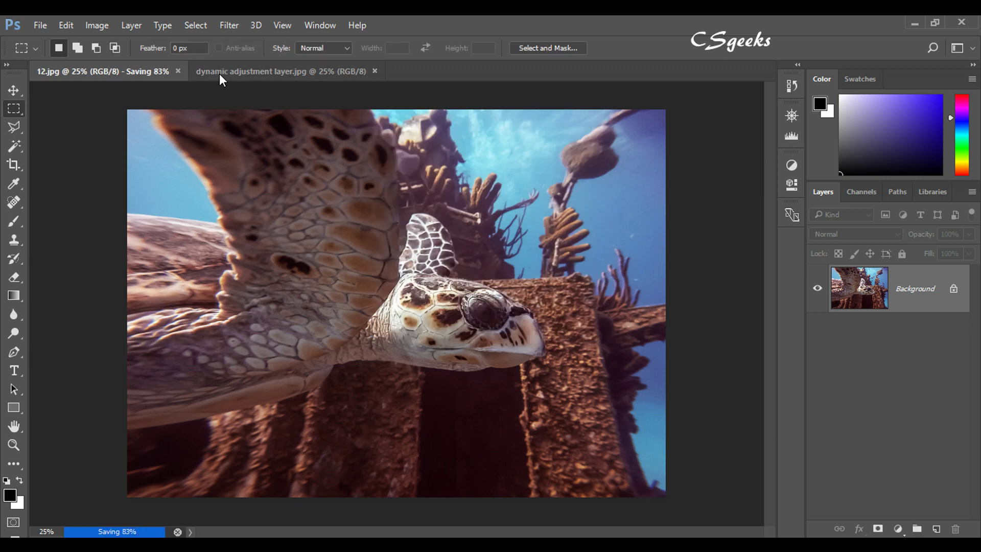
# Step: Make dynamic adjustment layer.jpg active and peek at the adjustment layer types list
pyautogui.click(192, 71)
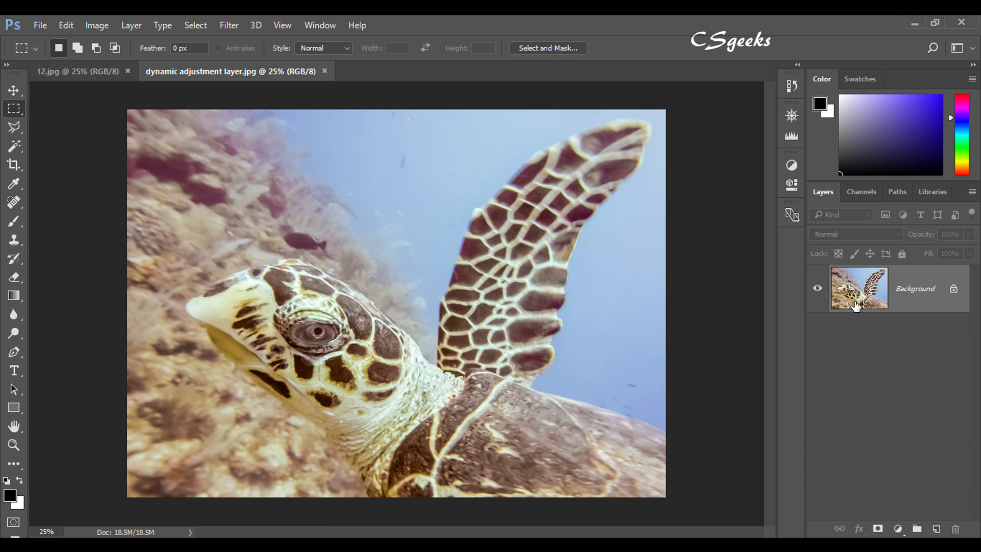
pyautogui.click(65, 76)
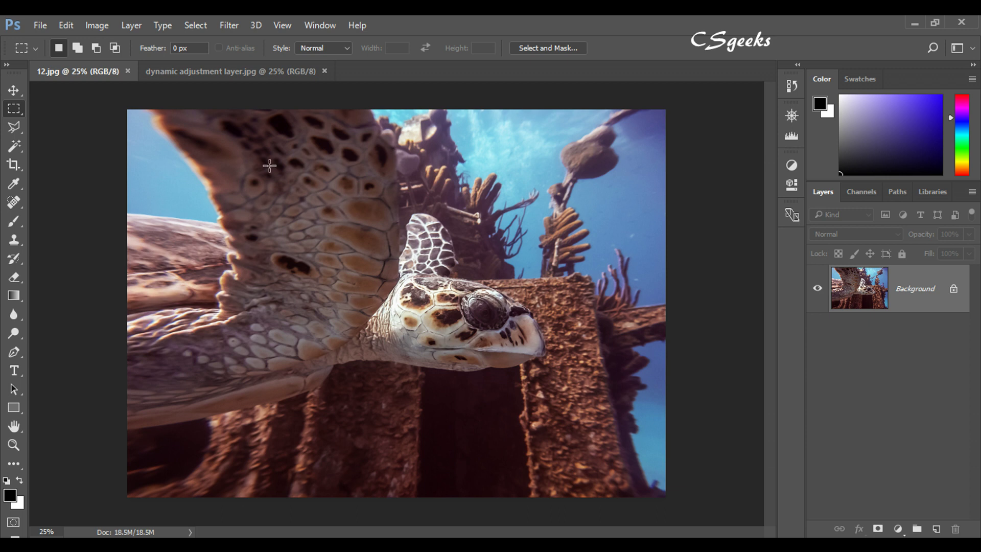
pyautogui.click(188, 72)
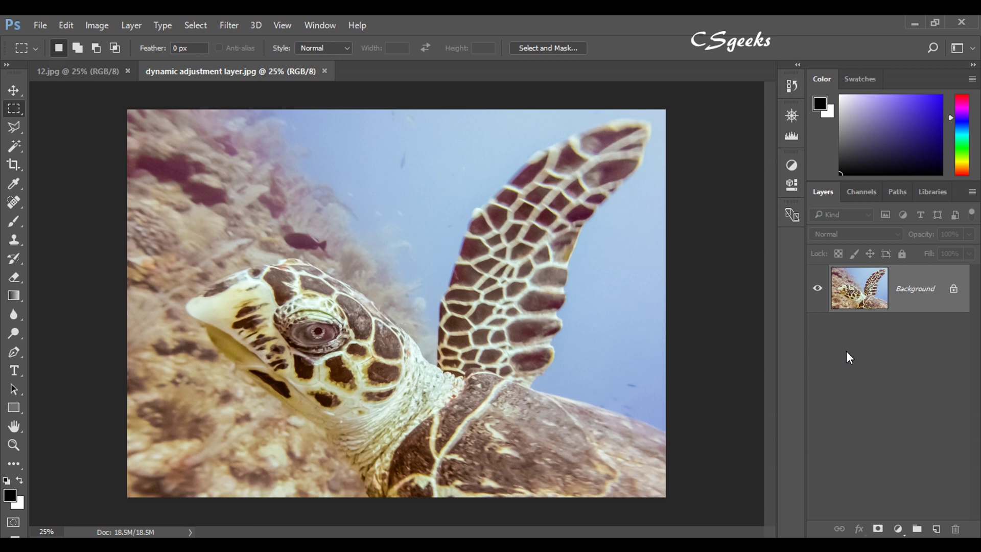
pyautogui.click(898, 529)
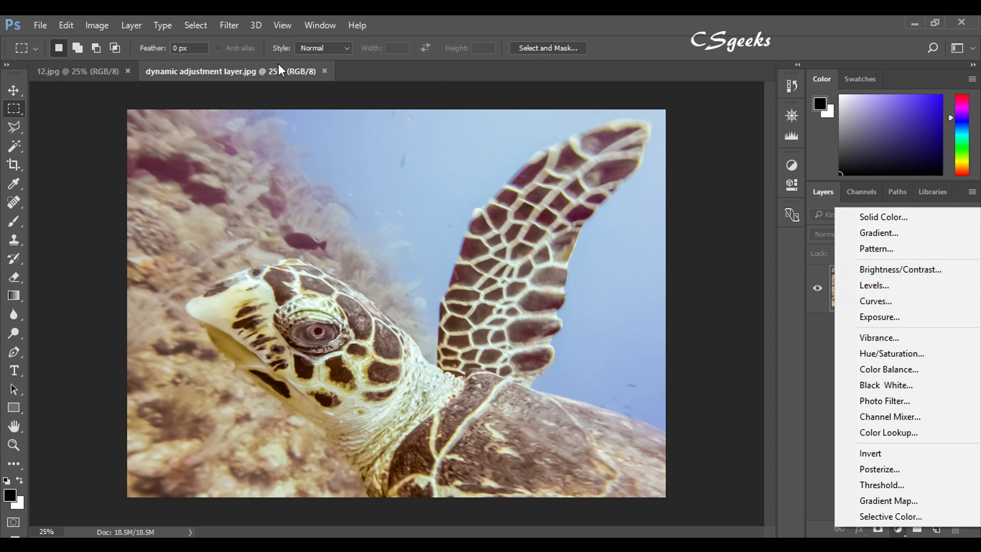
pyautogui.click(314, 20)
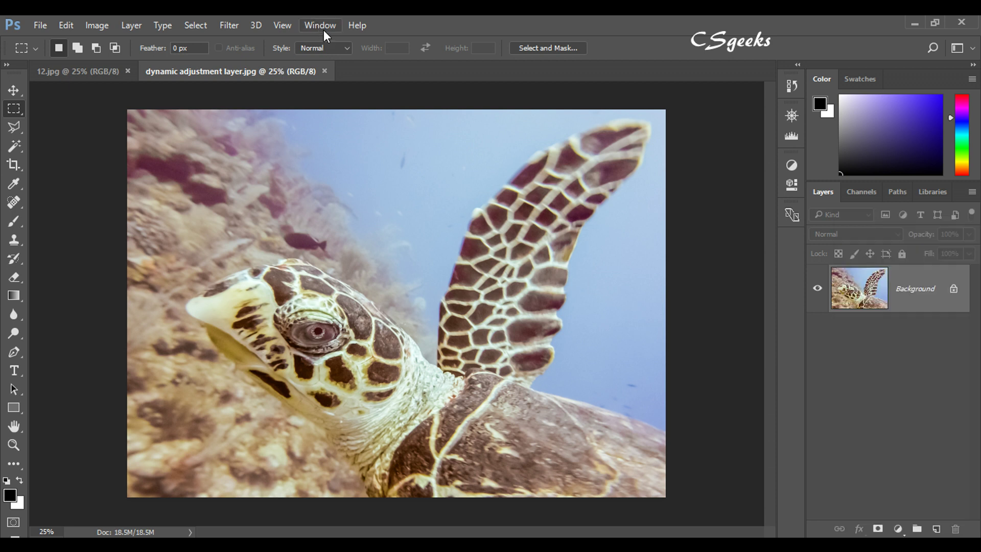
pyautogui.click(316, 27)
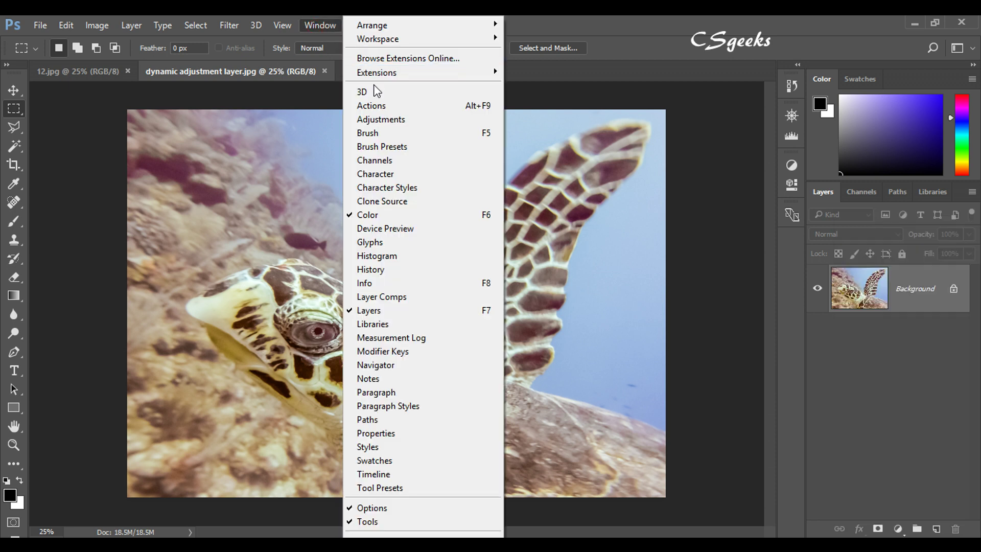
# Step: Show the Adjustments panel and add a Brightness/Contrast adjustment layer
pyautogui.click(390, 122)
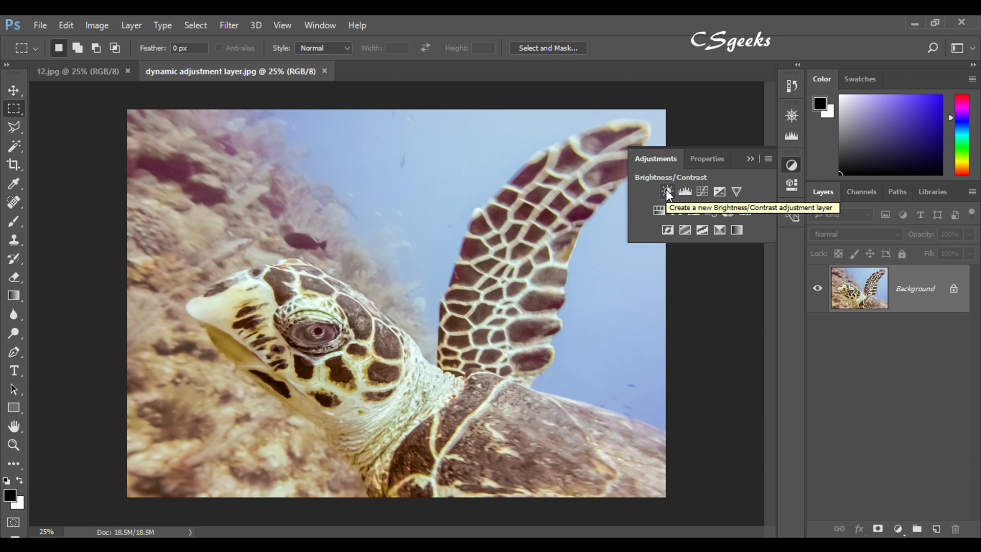
pyautogui.click(665, 190)
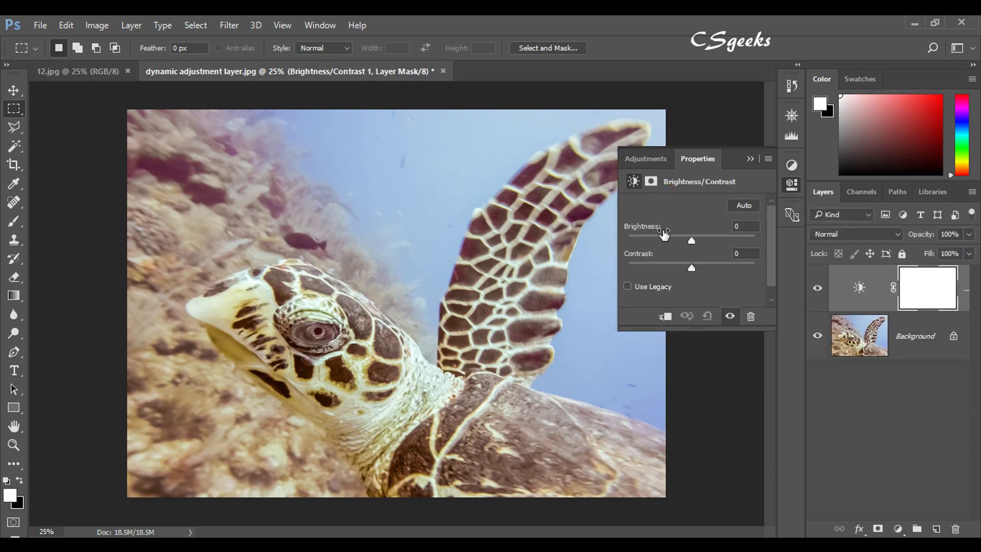
# Step: Try Auto, then enter Brightness -60 and Contrast 70 in the adjustment layer's Properties
pyautogui.click(738, 207)
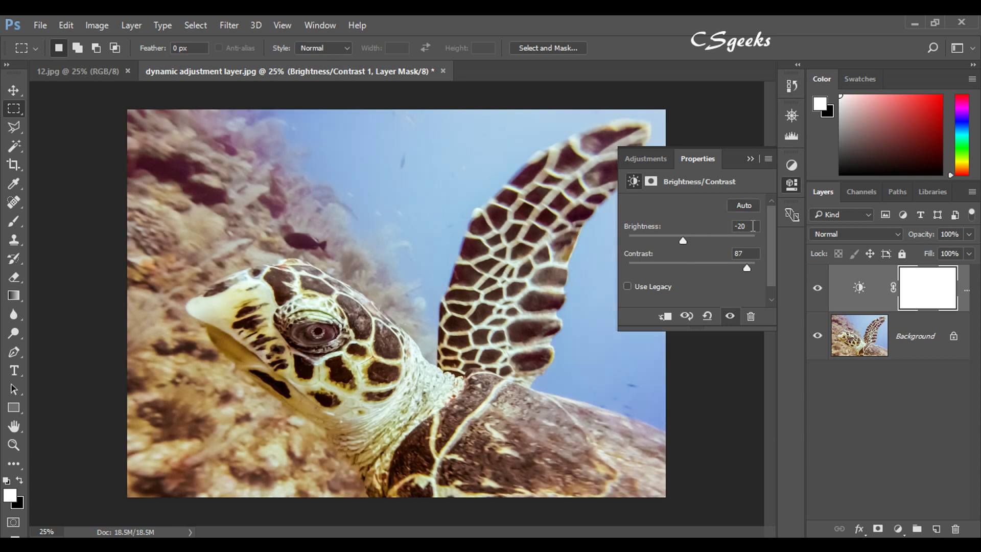
pyautogui.press('Up')
pyautogui.press('Up')
pyautogui.press('Up')
pyautogui.press('Up')
pyautogui.press('Up')
pyautogui.press('Up')
pyautogui.press('Up')
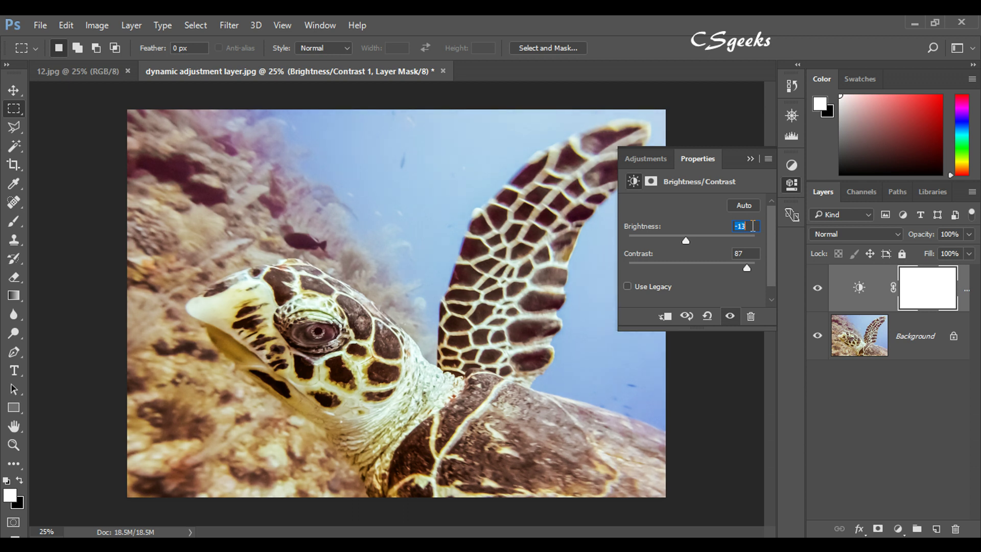
pyautogui.hotkey('shift', 'Up')
pyautogui.hotkey('shift', 'Up')
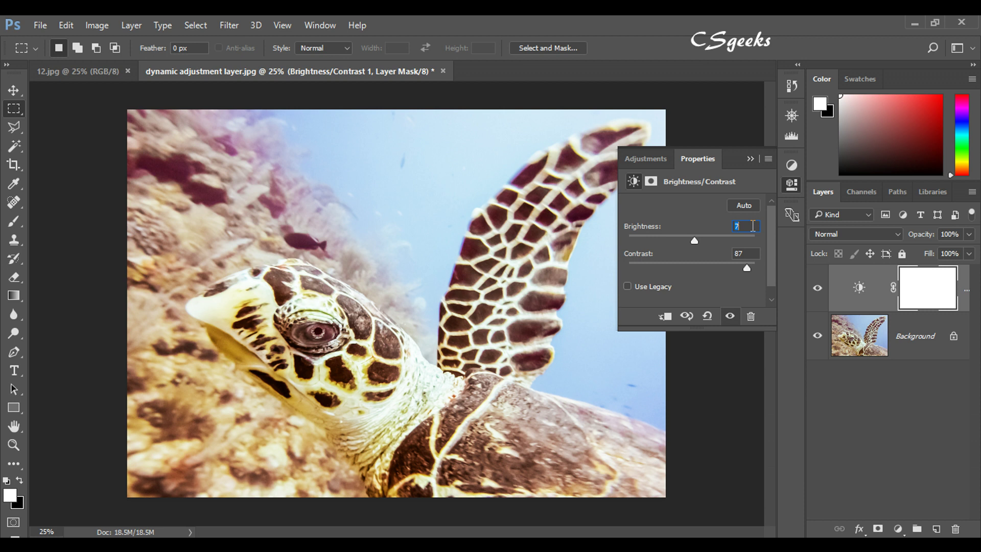
pyautogui.write('-')
pyautogui.write('60')
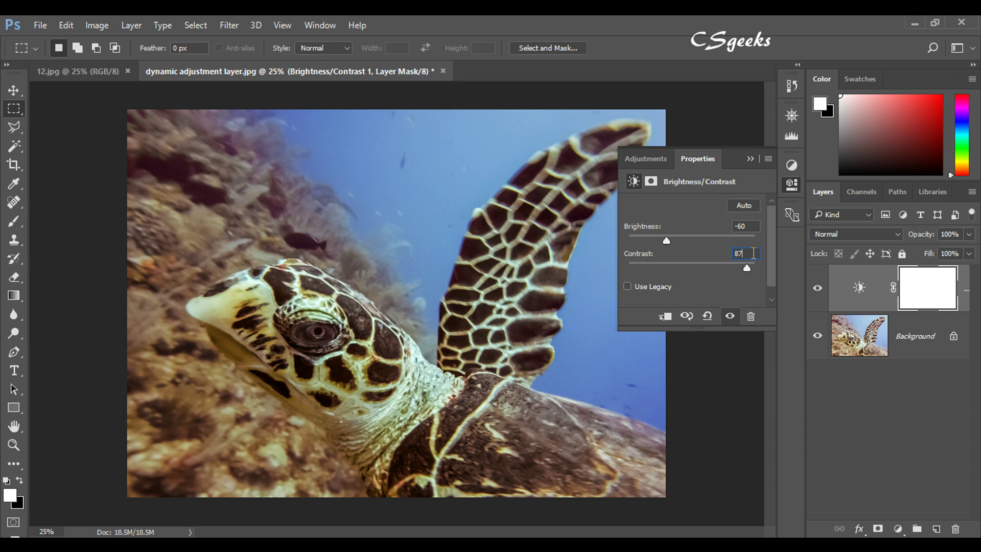
pyautogui.press('BackSpace')
pyautogui.write('7')
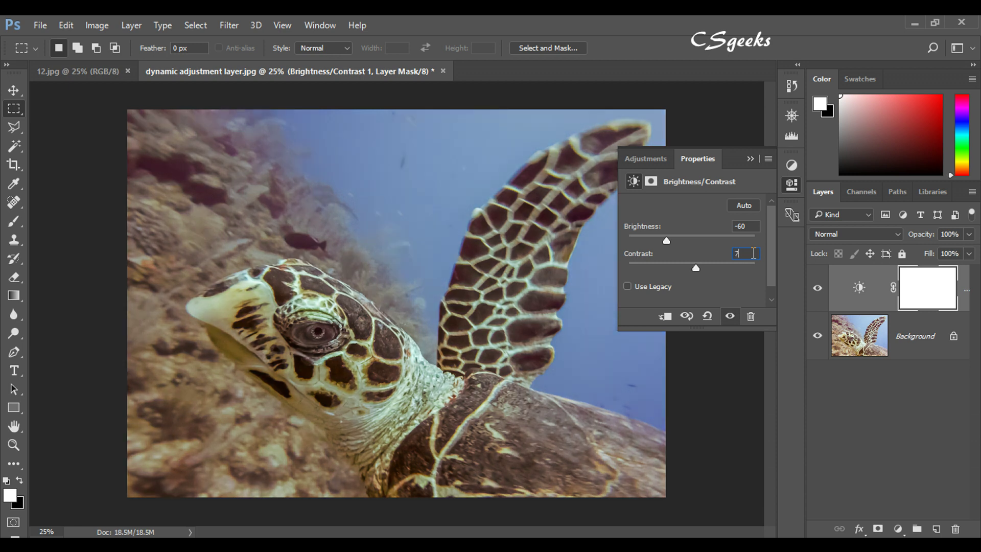
pyautogui.write('0')
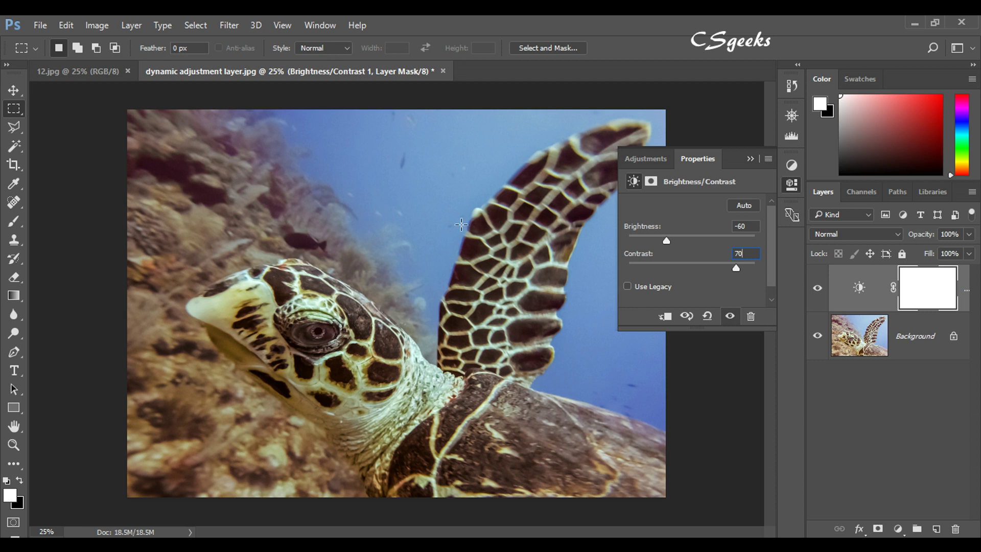
pyautogui.click(750, 159)
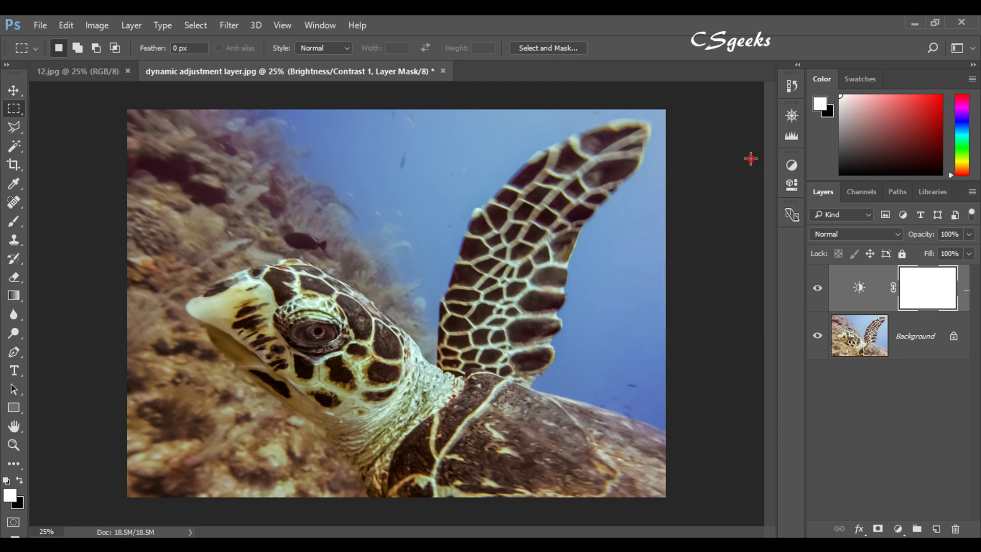
pyautogui.click(818, 290)
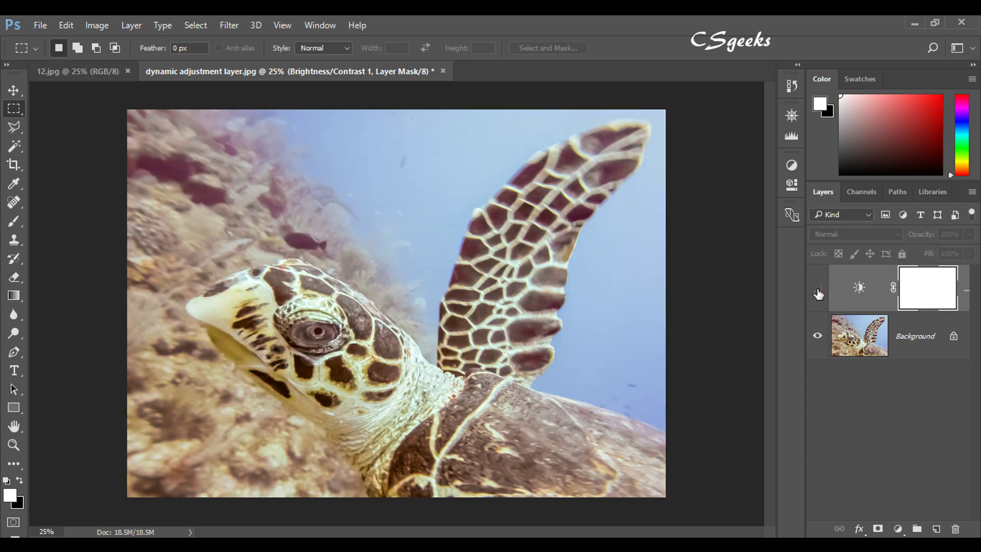
pyautogui.click(818, 292)
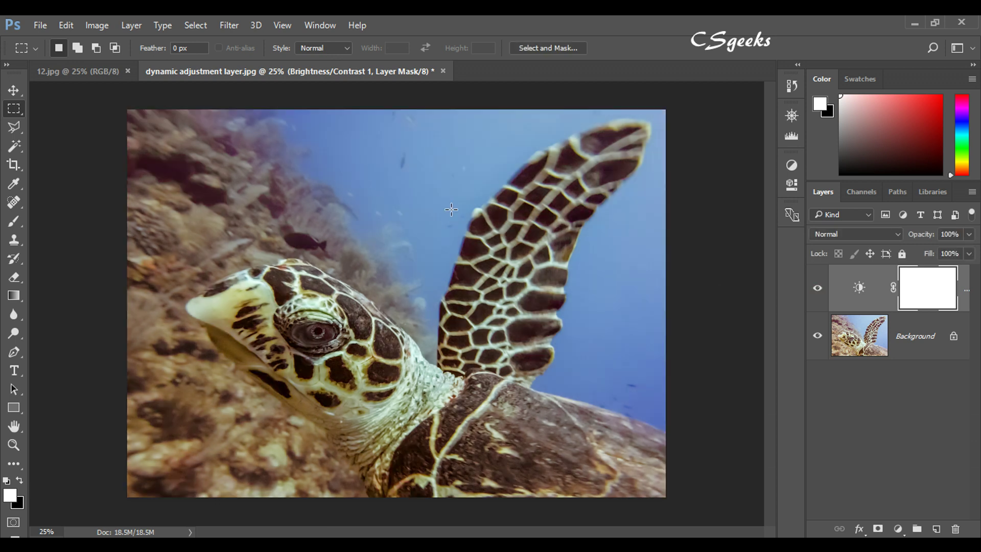
# Step: Save the fin photo as layered PSD 'dynamic adjustment layer' with Maximize Compatibility on
pyautogui.click(35, 23)
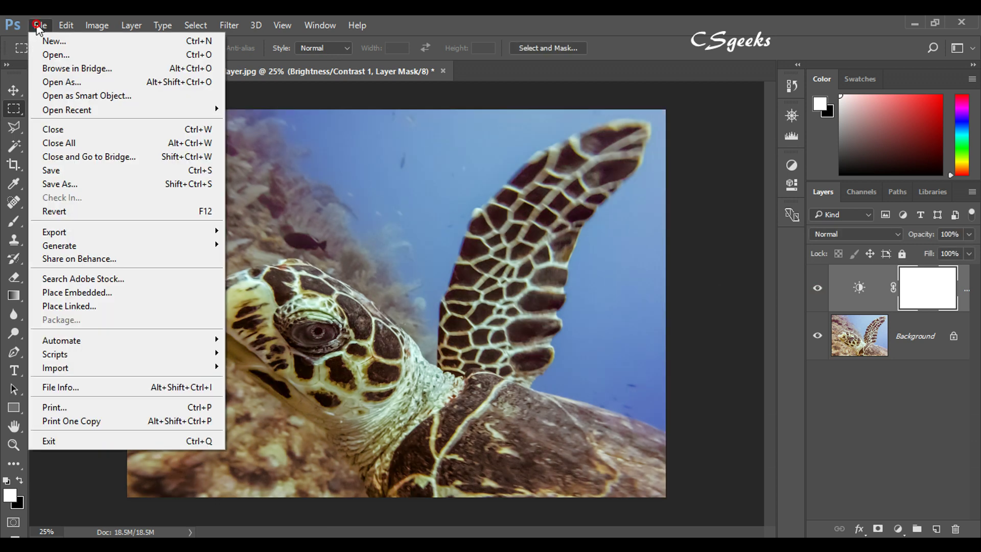
pyautogui.click(59, 170)
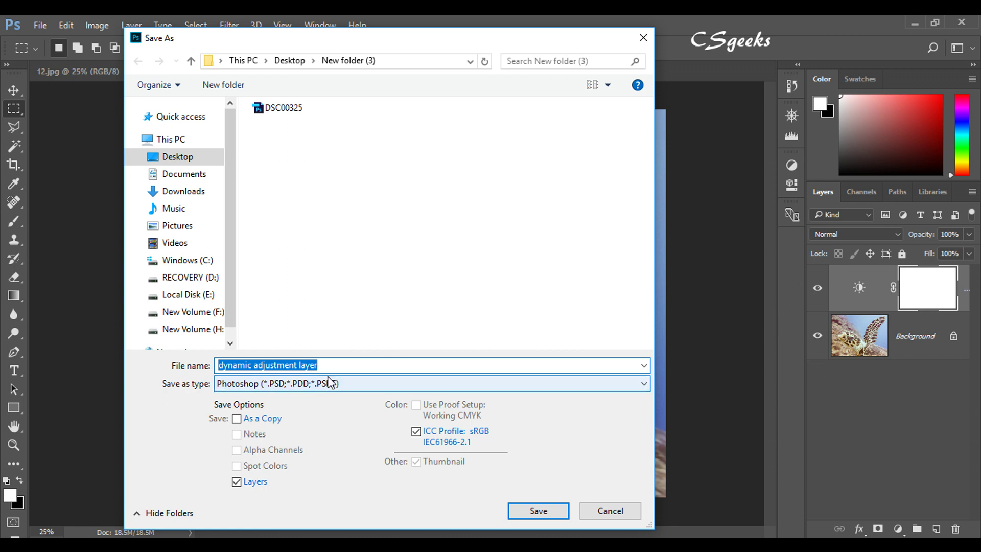
pyautogui.click(543, 511)
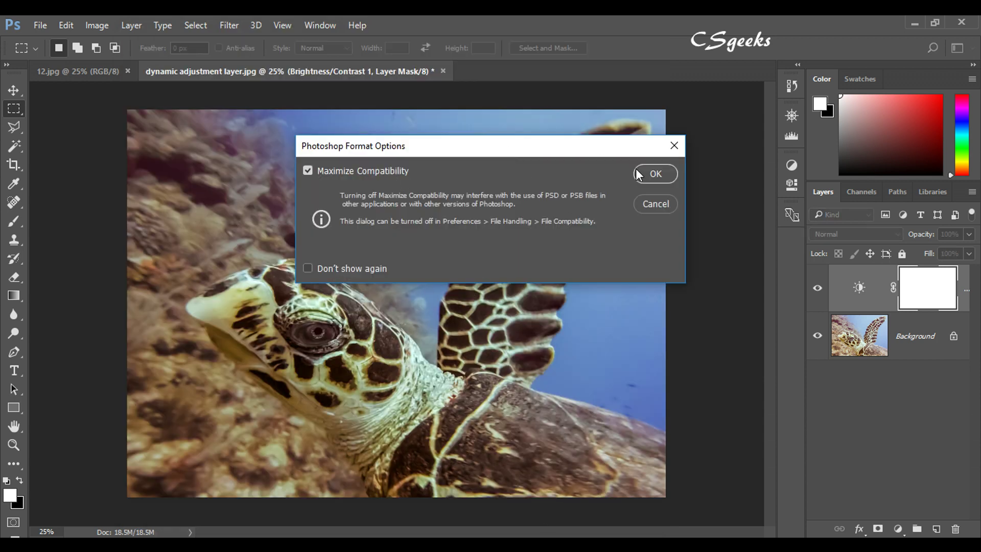
pyautogui.click(674, 146)
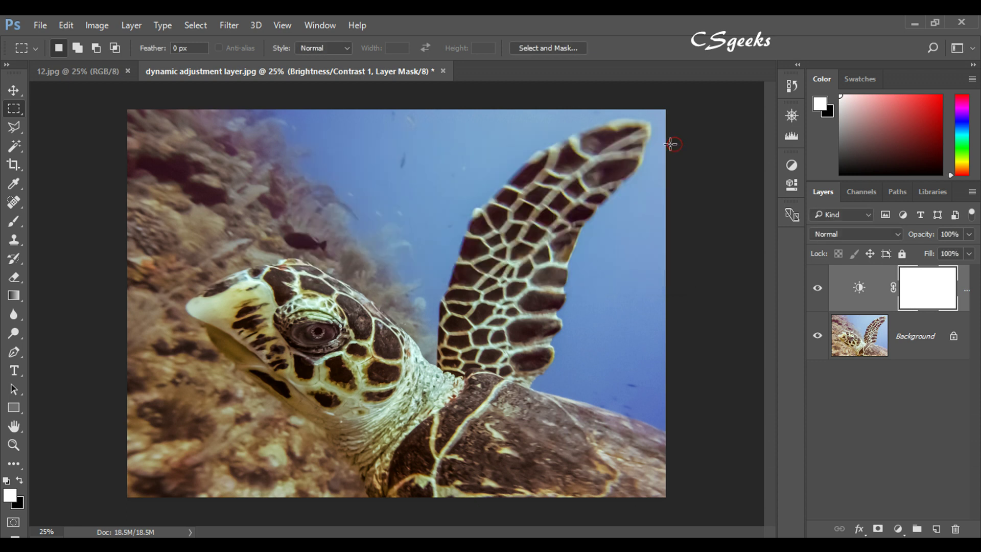